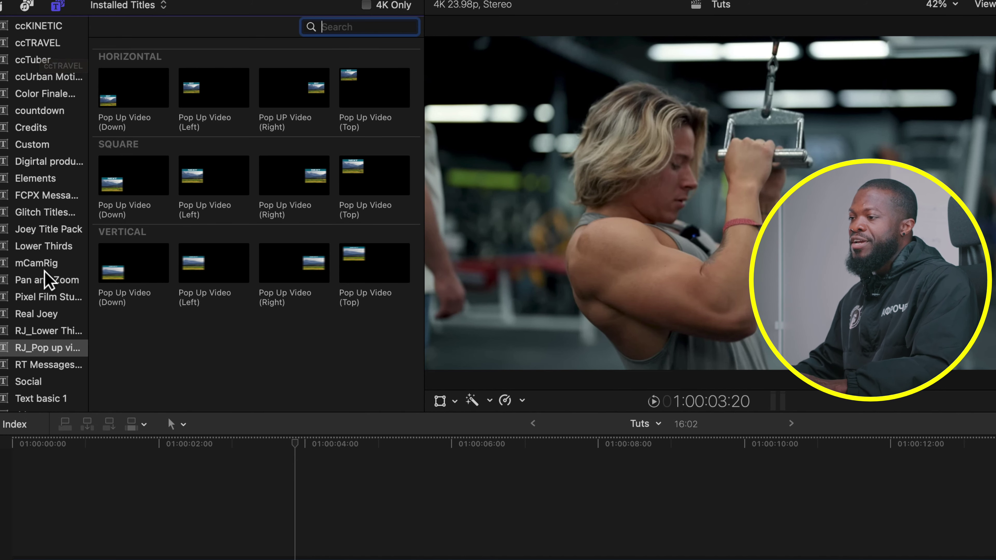
Add the horizontal Pop Up Video (Left) title above the gym clip, starting at about 01:00:02:20, and play it.
scroll(47, 280, down, 4)
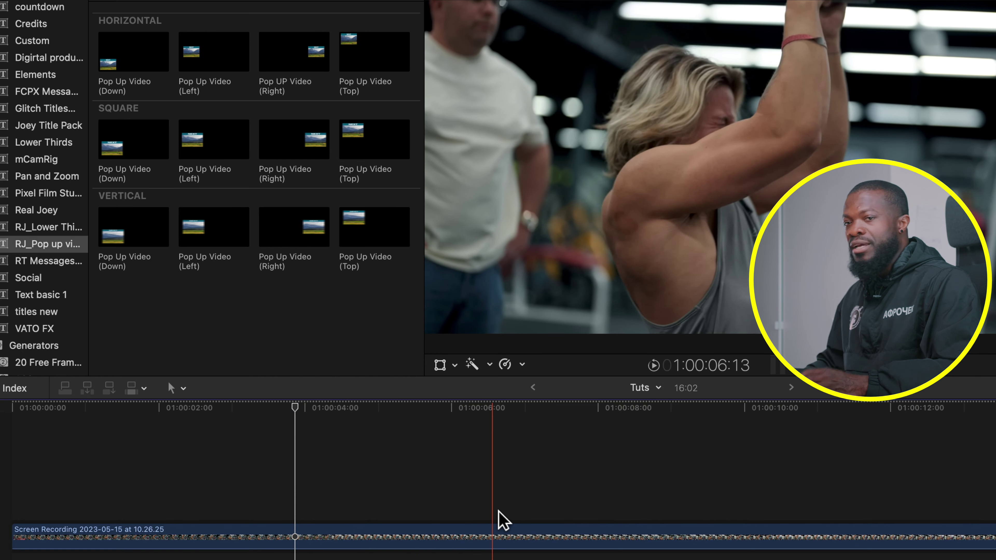
drag(205, 53, 230, 477)
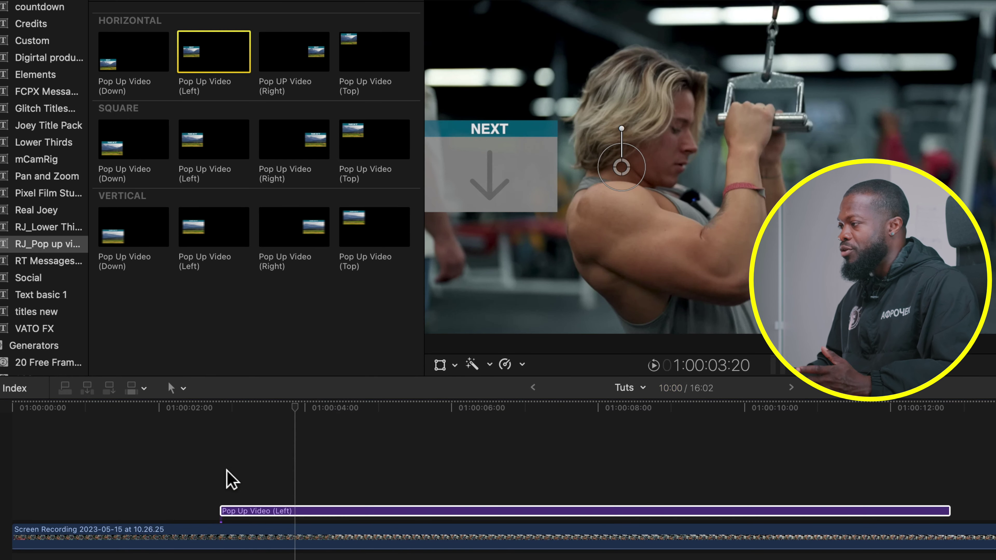
key(space)
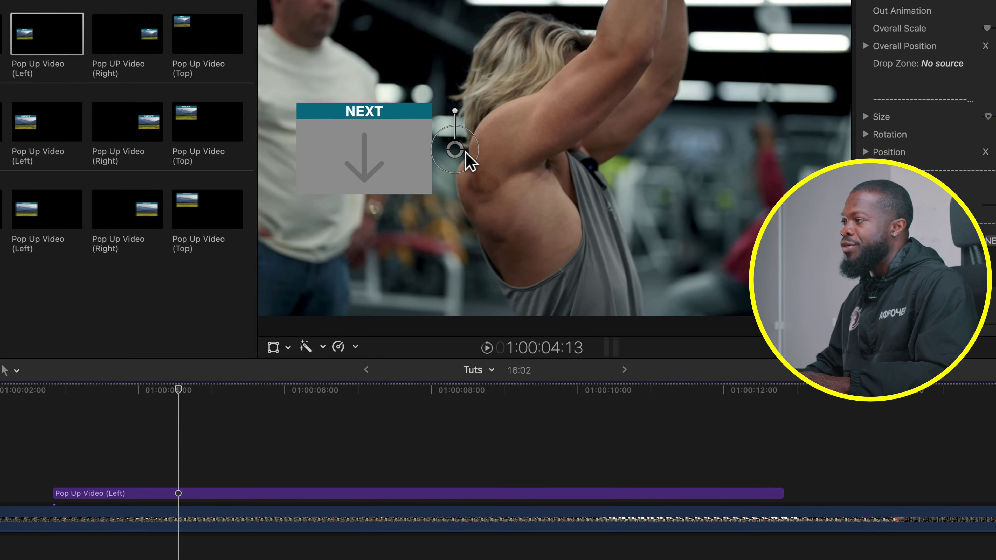
Try moving and enlarging the pop-up directly in the viewer, and undo both changes.
drag(482, 155, 513, 145)
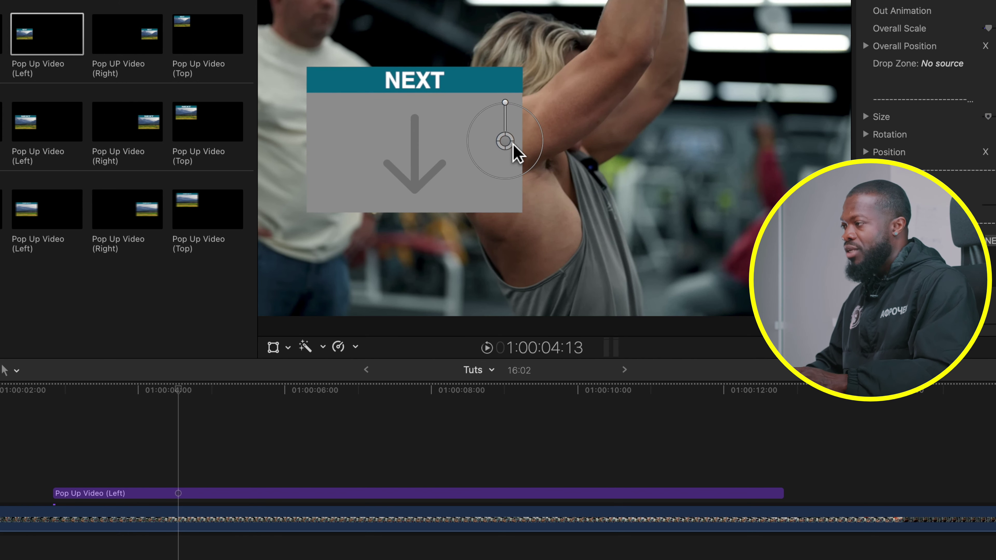
key(super+z)
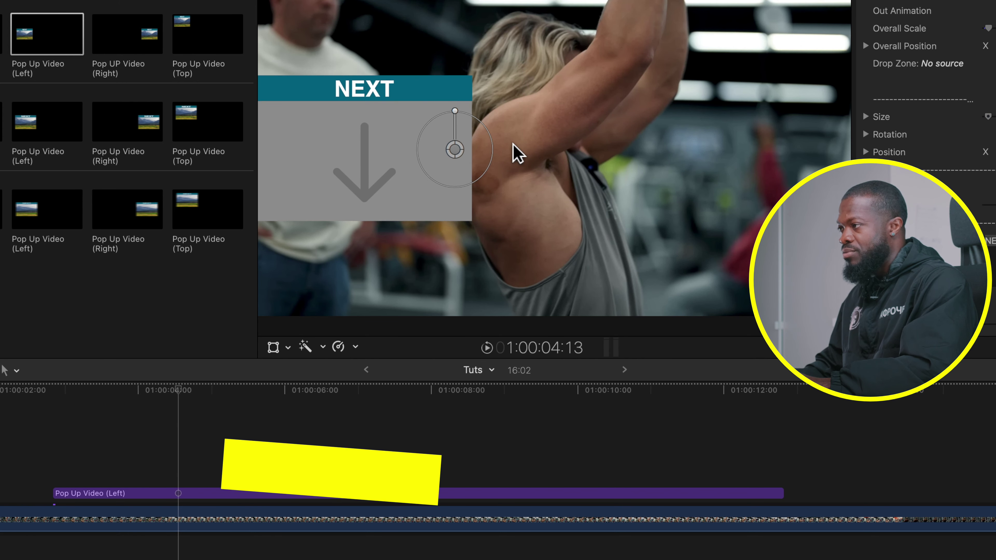
key(super+z)
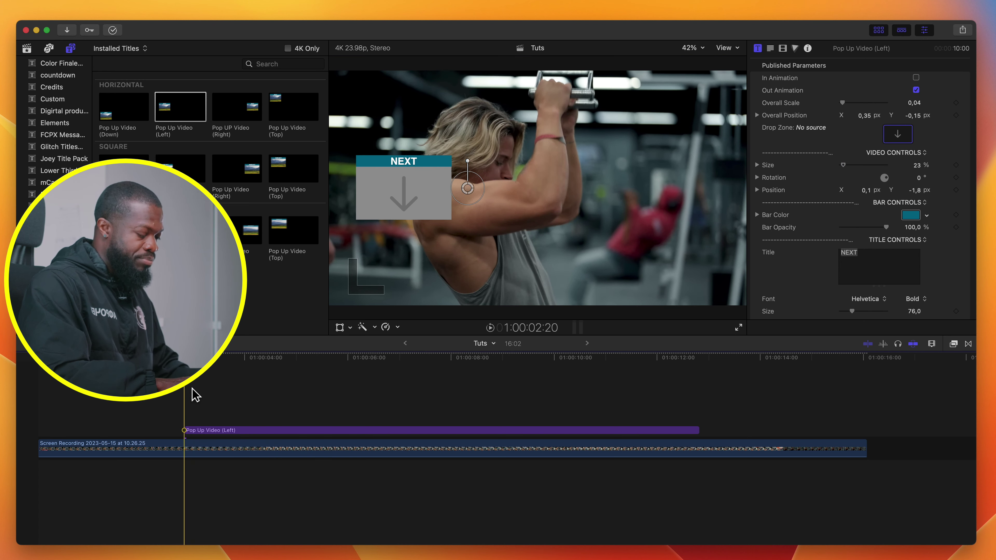
Play the start of the pop-up title to preview its in animation.
key(space)
key(space)
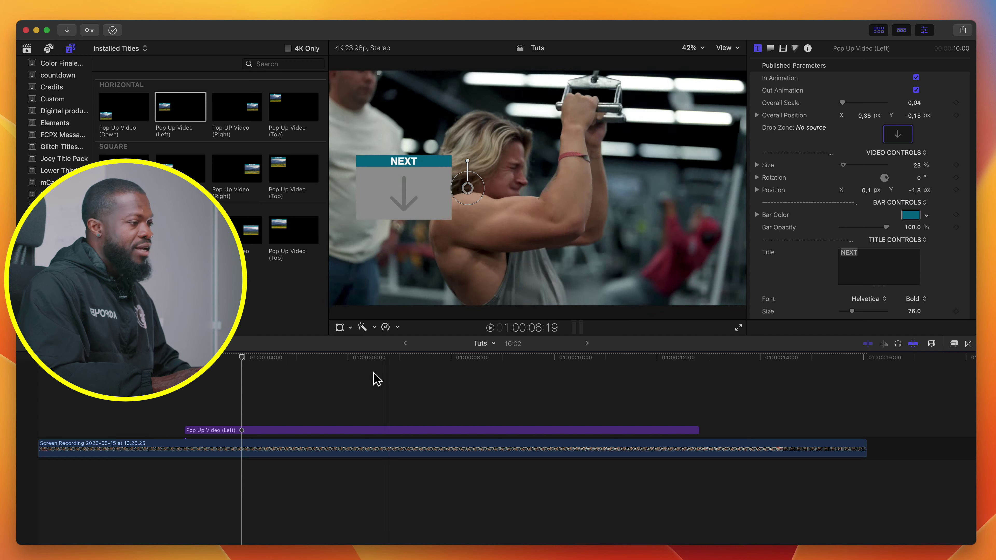
click(173, 396)
key(space)
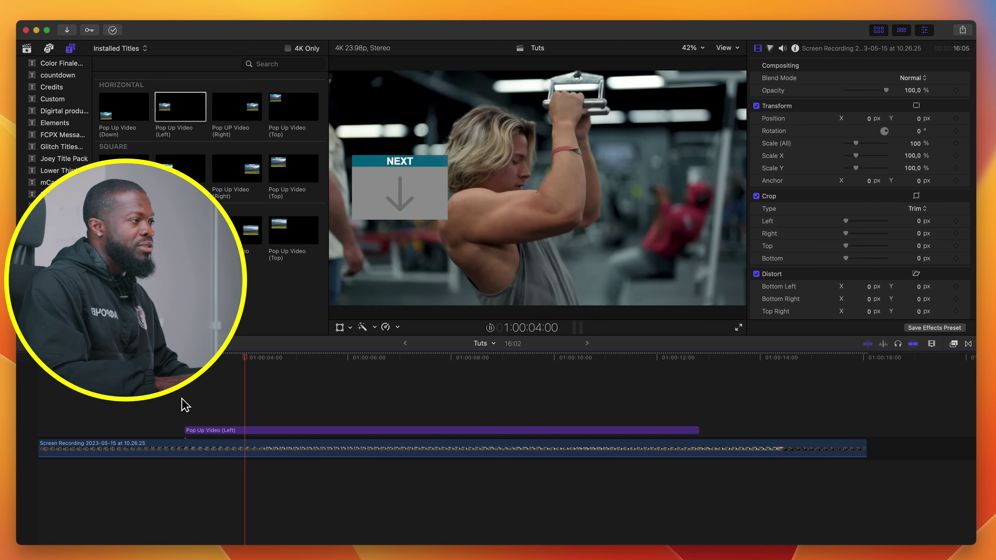
key(space)
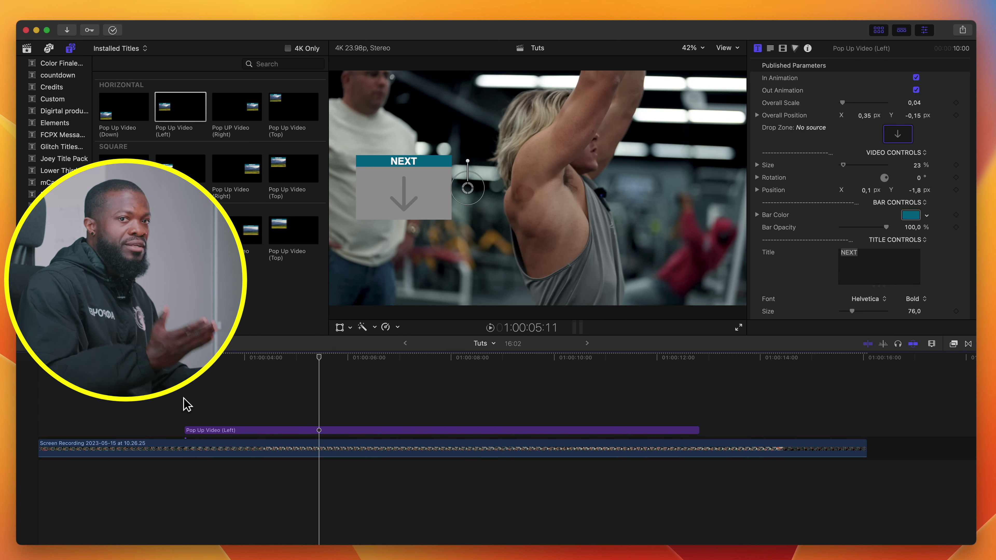
Try a larger overall scale of up to 0.09 and an overall X position of 0.45 px, and revert both.
drag(848, 104, 850, 105)
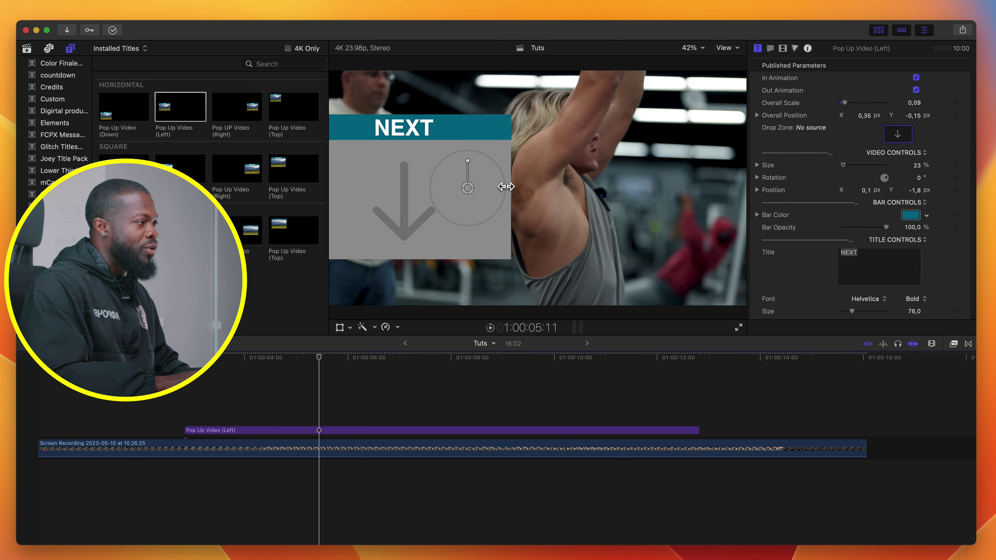
drag(508, 186, 503, 187)
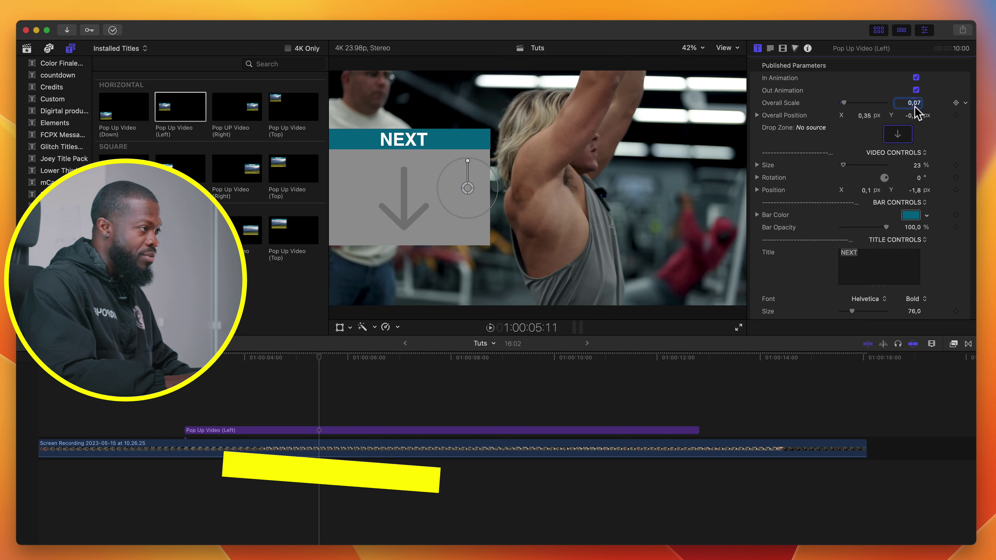
key(super+z)
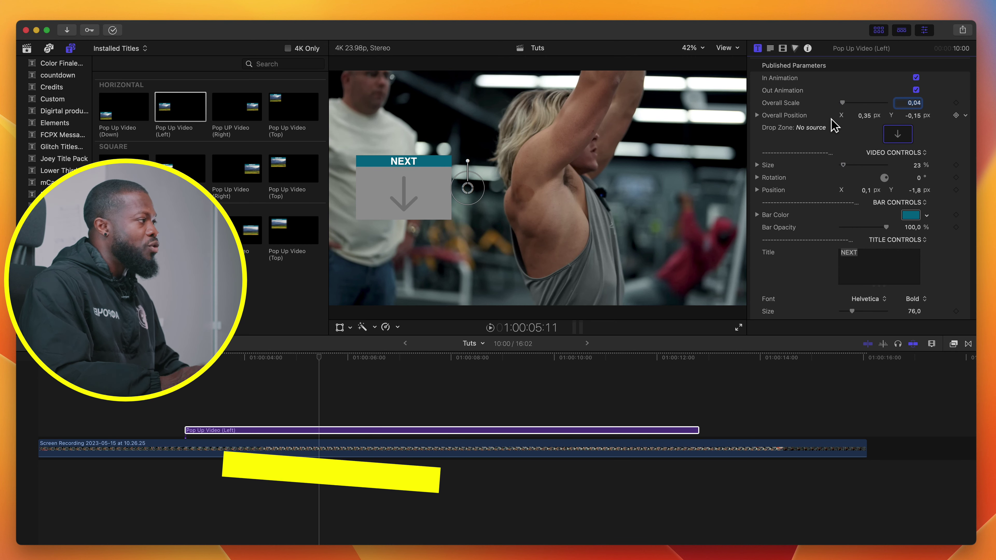
drag(867, 119, 861, 120)
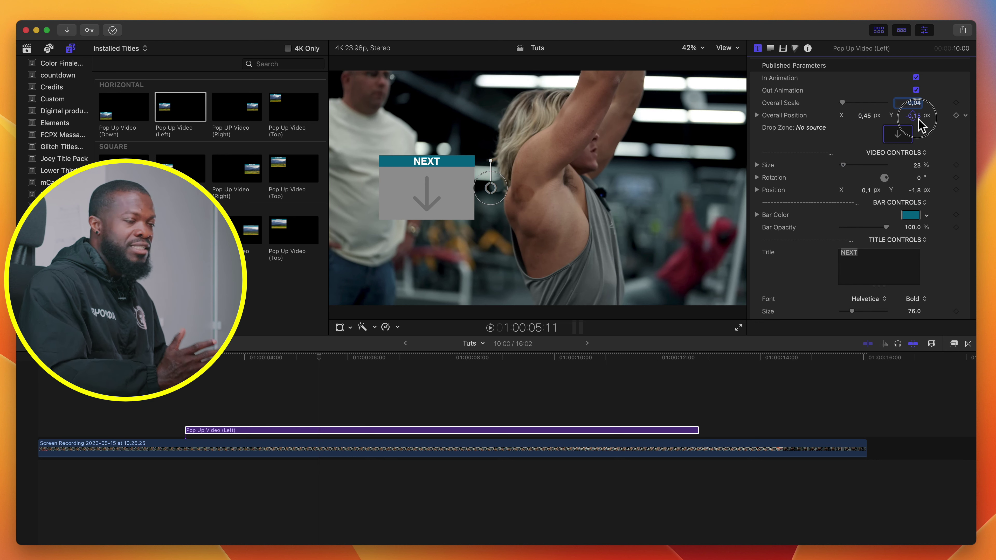
drag(865, 116, 829, 143)
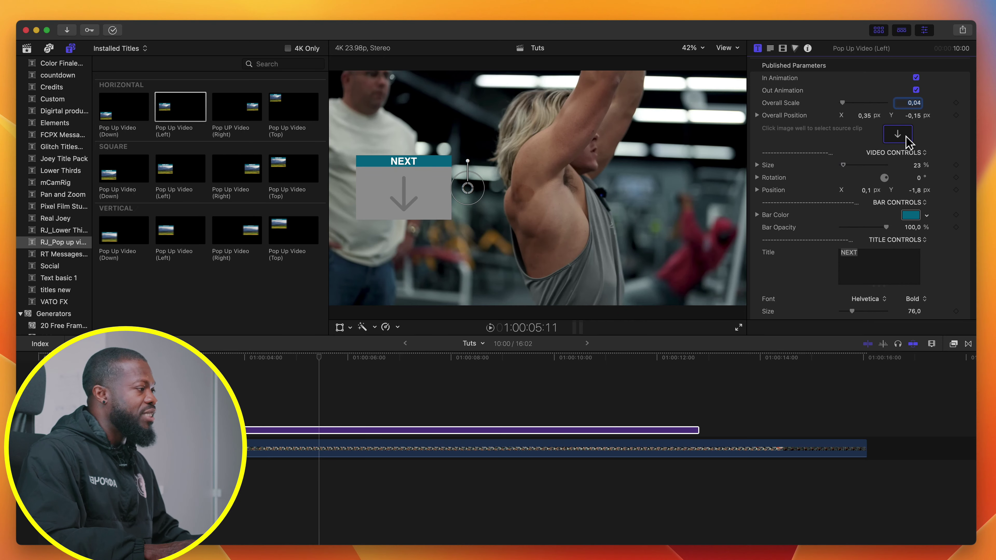
Fill the pop-up's drop zone with the 10.32.43 screen recording from the 15.5.2023 event's media.
click(907, 138)
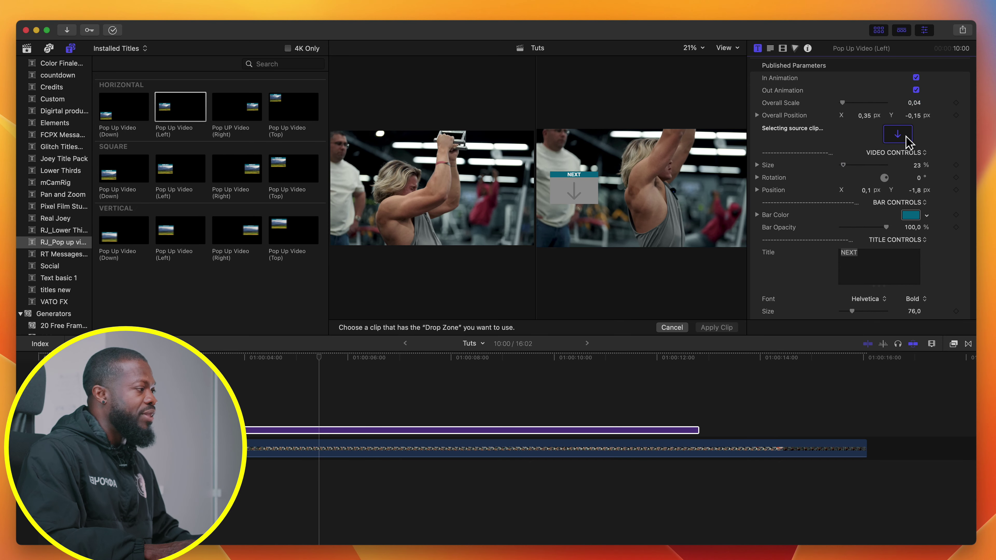
click(28, 49)
click(216, 179)
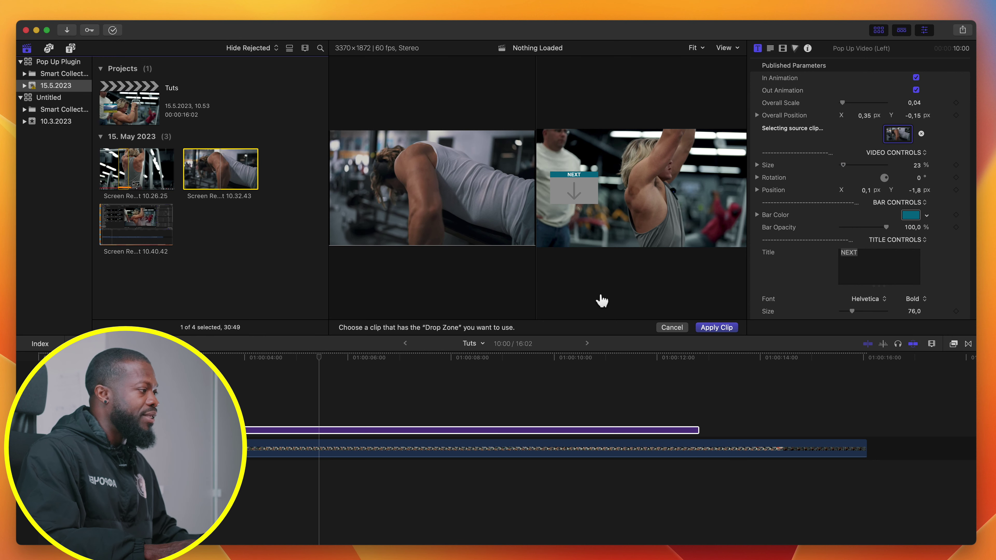
click(713, 328)
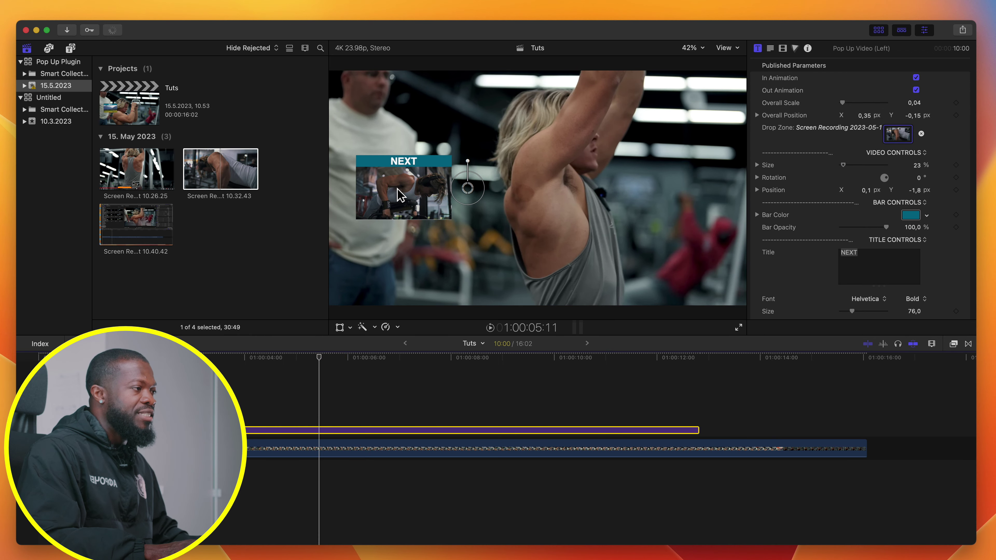
Play the pop-up title from its start to preview the video inside the drop zone.
click(186, 415)
key(space)
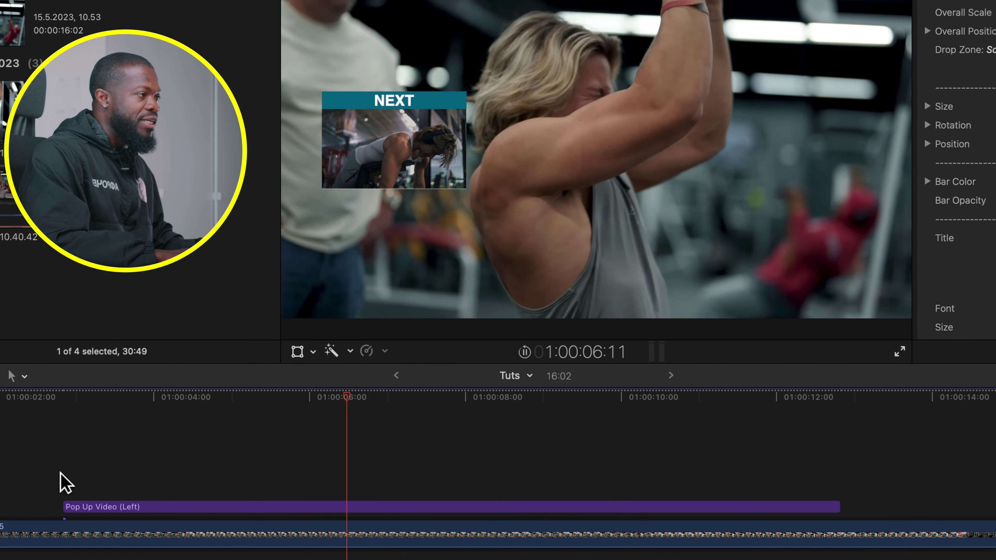
key(space)
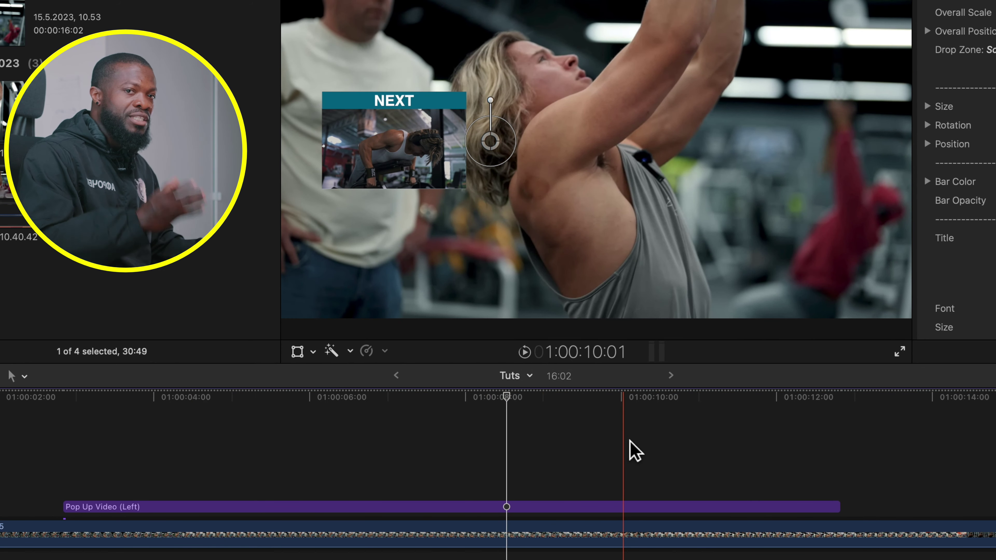
Try filling the drop zone from the 10.32.43 clip at the end of the timeline, and clear the drop zone.
scroll(607, 467, right, 5)
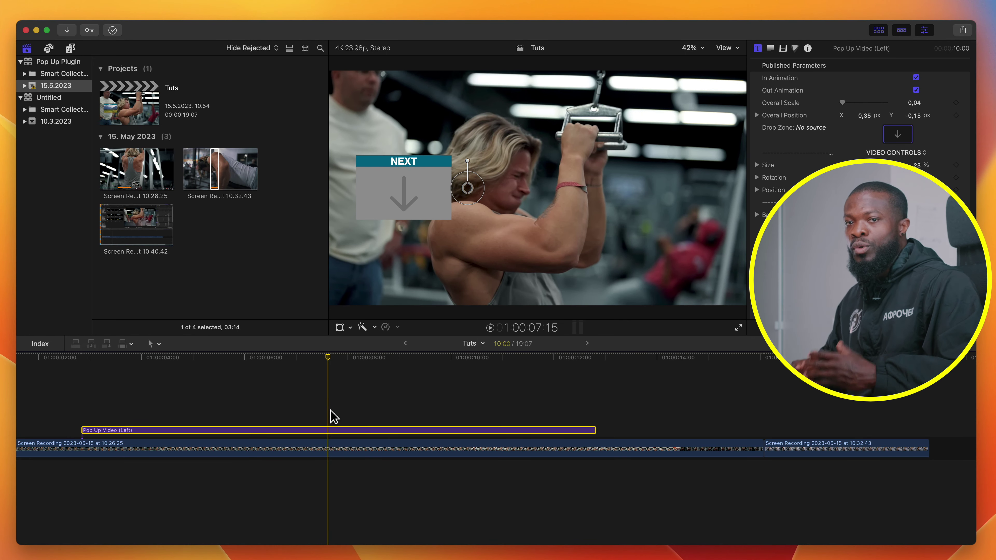
click(904, 134)
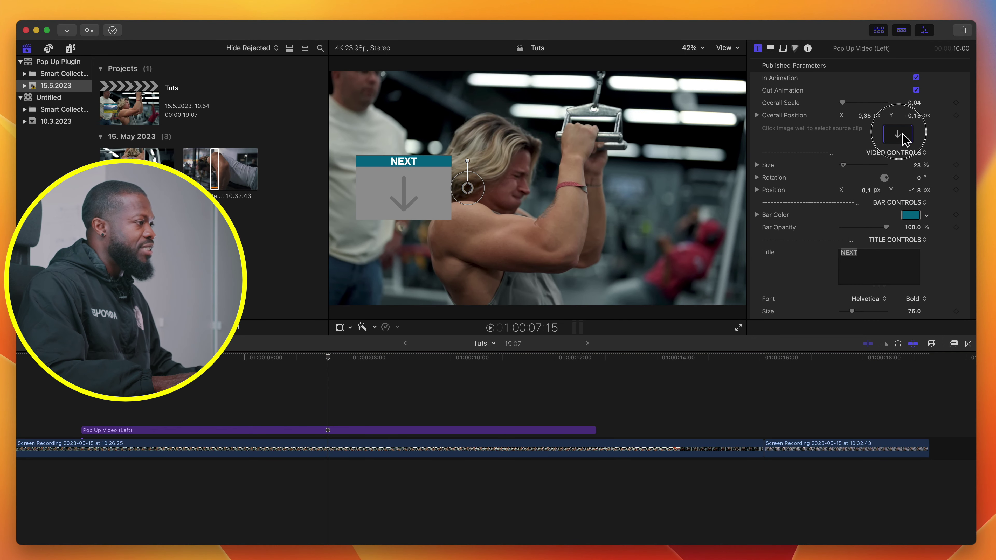
click(903, 135)
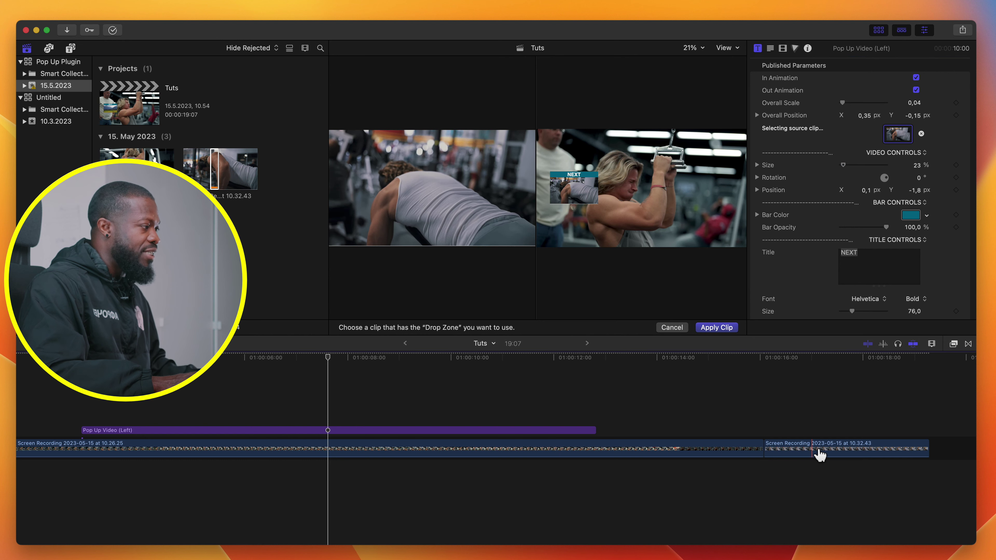
click(717, 327)
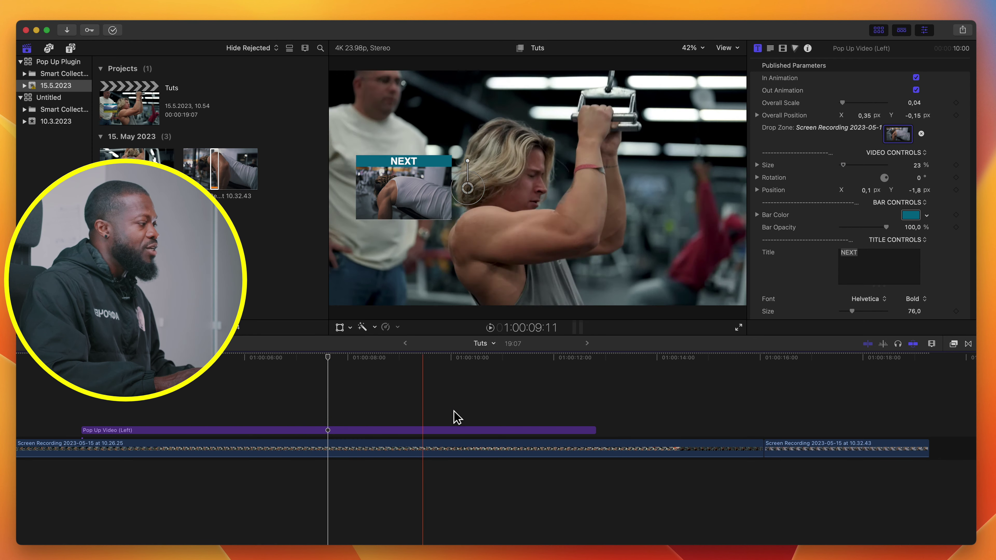
click(921, 133)
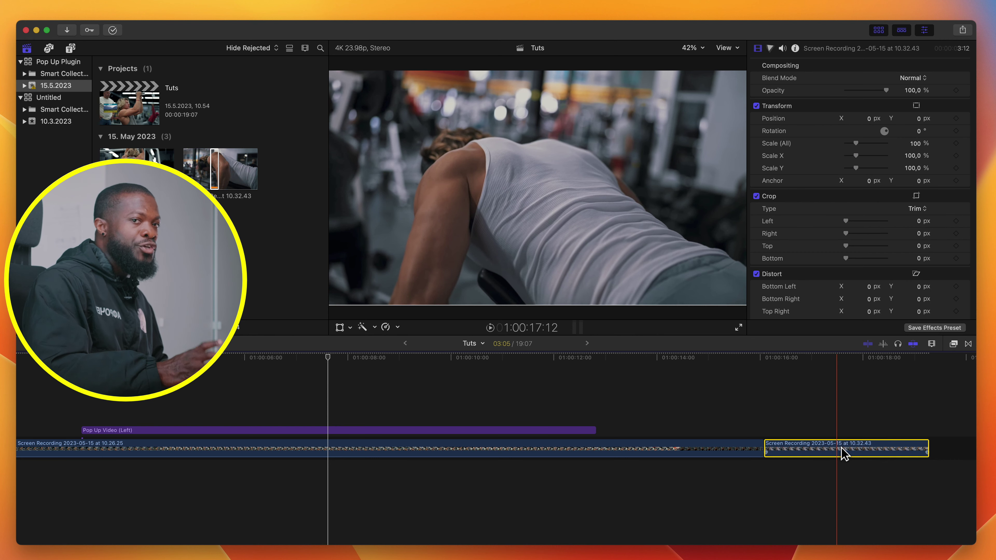
Turn the 10.32.43 clip at the end of the timeline into a compound clip named "next video".
right_click(841, 449)
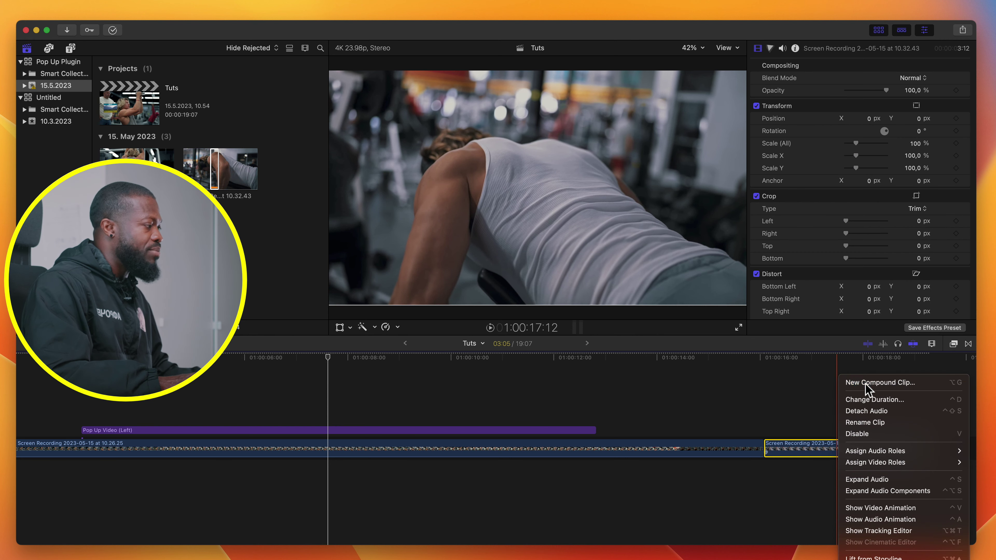
click(866, 384)
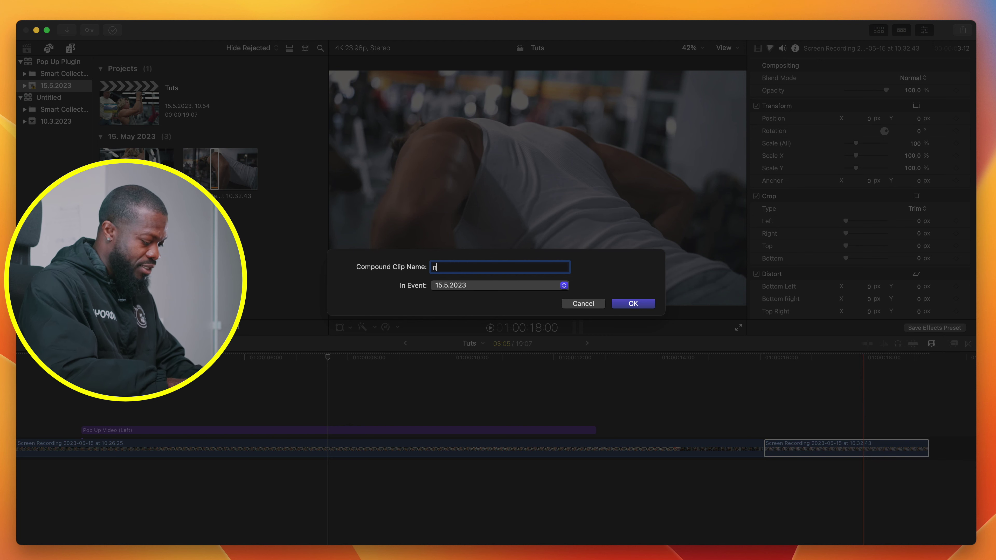
text(next video)
key(Return)
Fill the Pop Up Video (Left) title's drop zone with the "next video" compound clip from the timeline.
click(330, 431)
scroll(329, 433, right, 2)
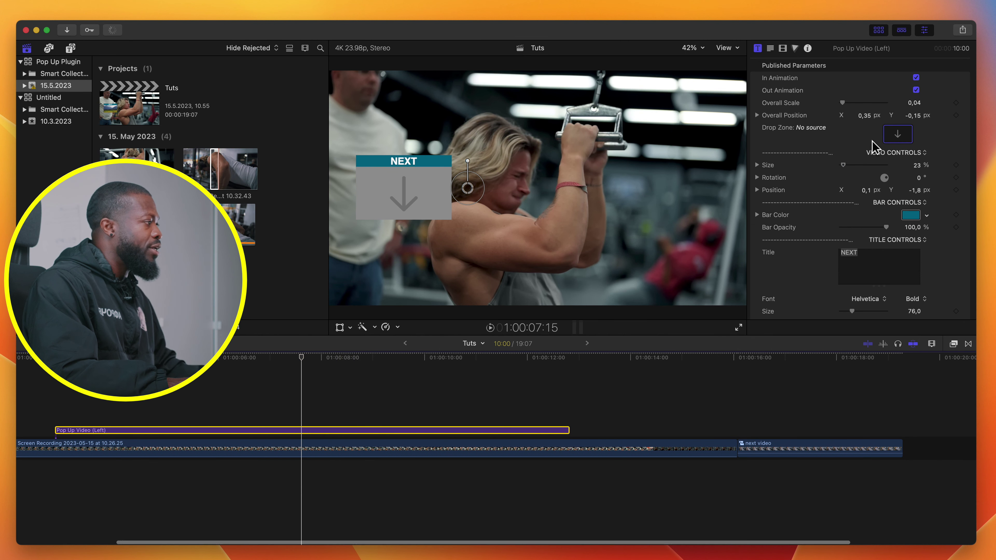
click(898, 135)
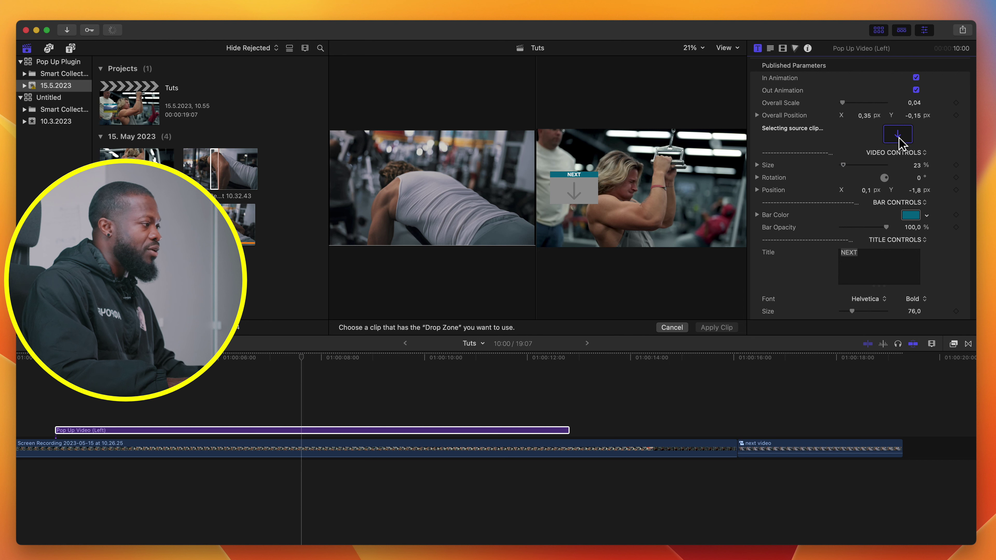
click(756, 454)
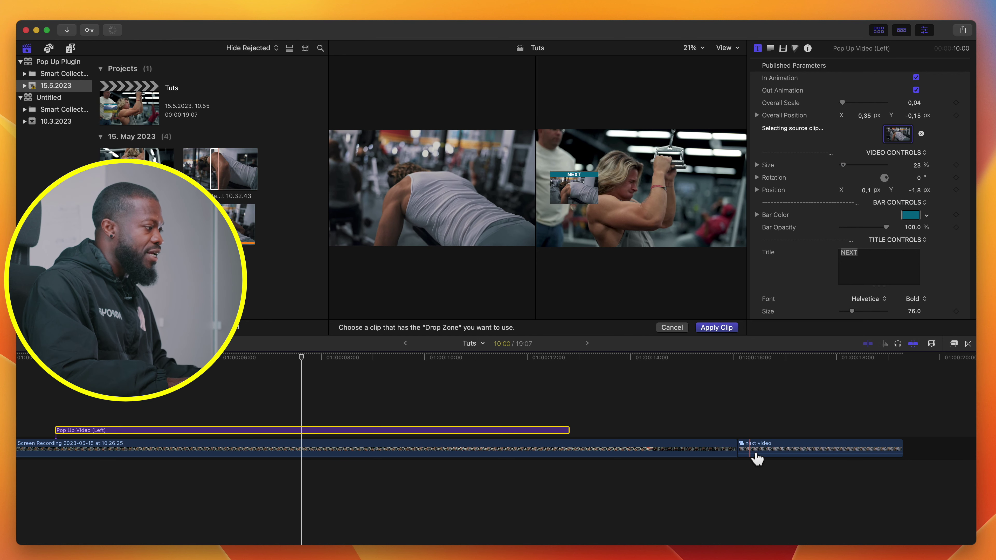
click(716, 328)
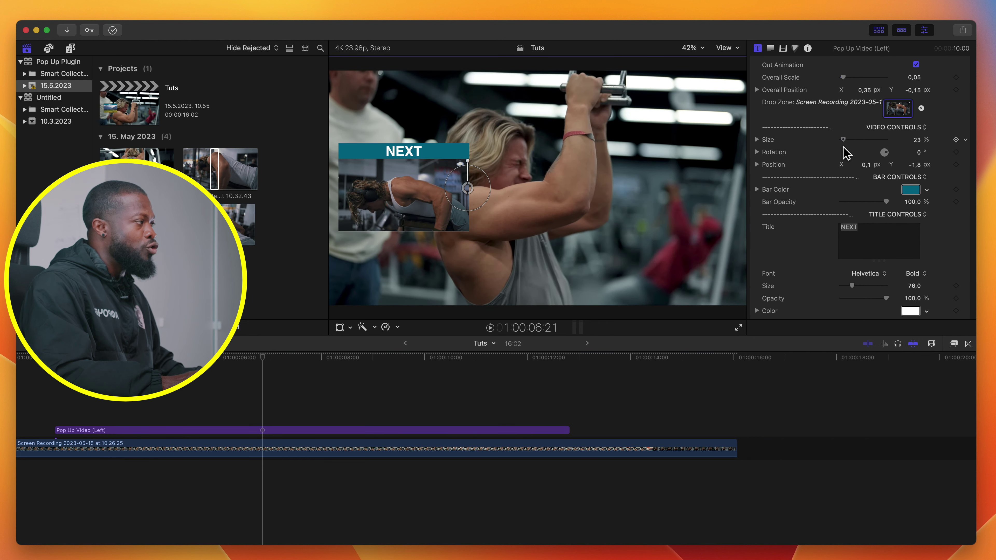
Set the drop zone video's size to 36% and its X position to 3.5 px in the video controls.
drag(844, 140, 849, 145)
drag(919, 161, 867, 165)
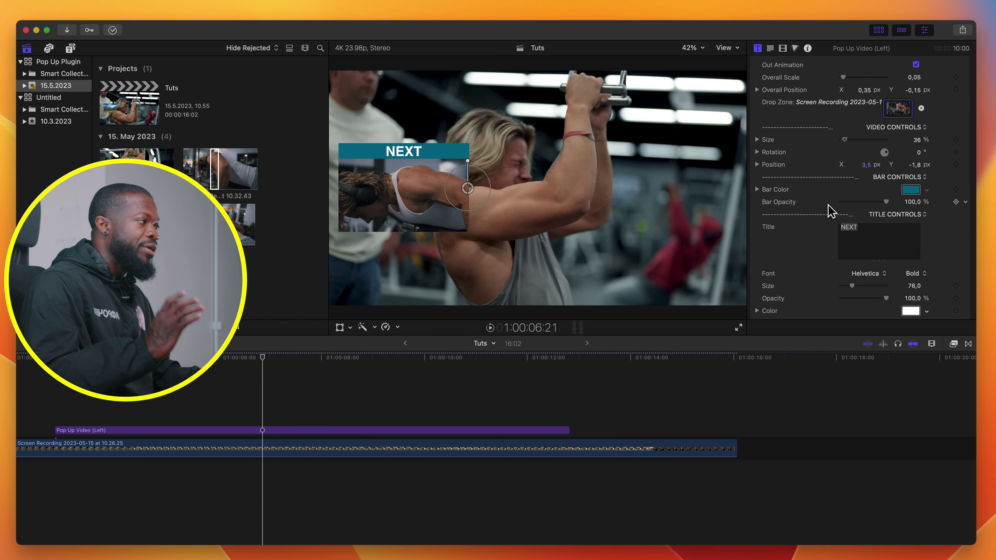
Set the pop-up's title bar color to Red from the Apple palette and its bar opacity to 0%.
click(912, 191)
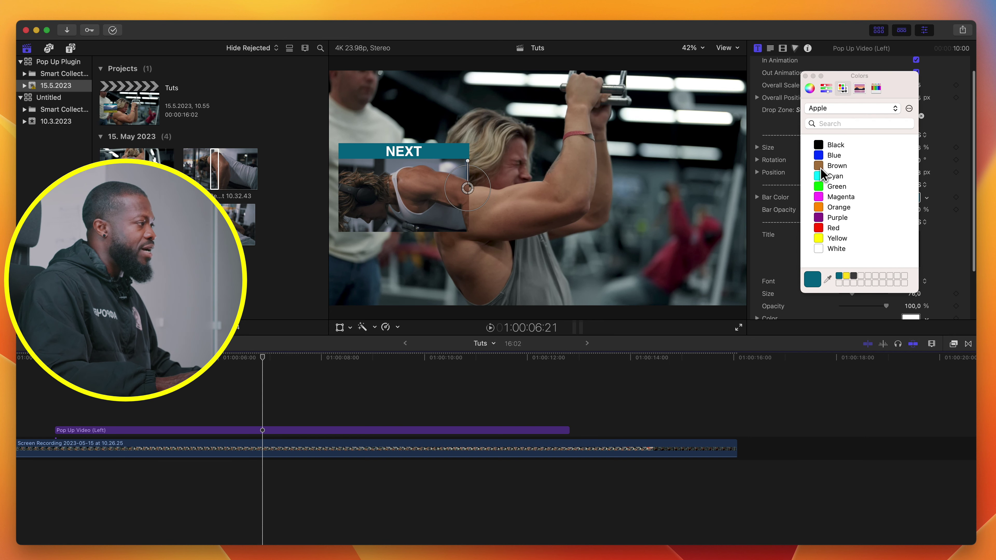
click(824, 228)
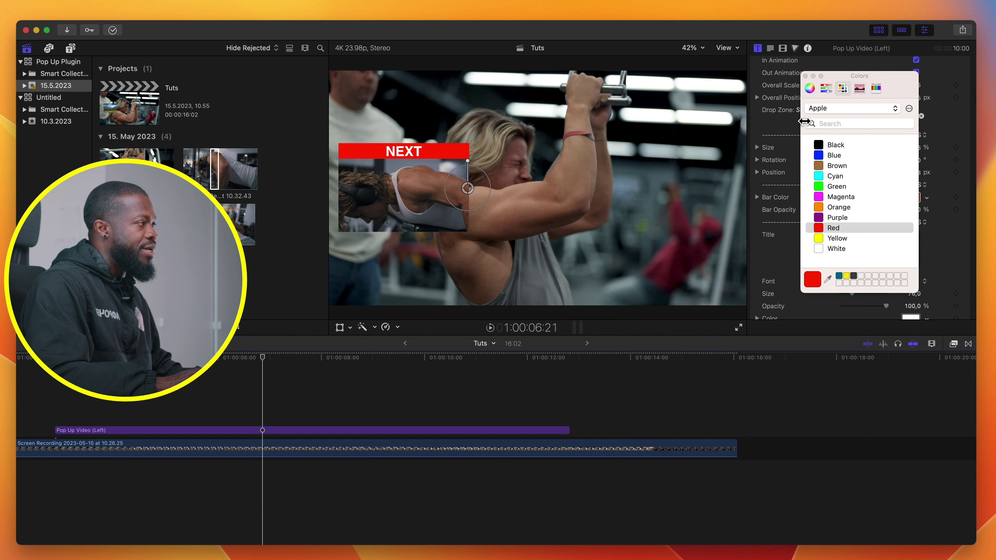
click(806, 76)
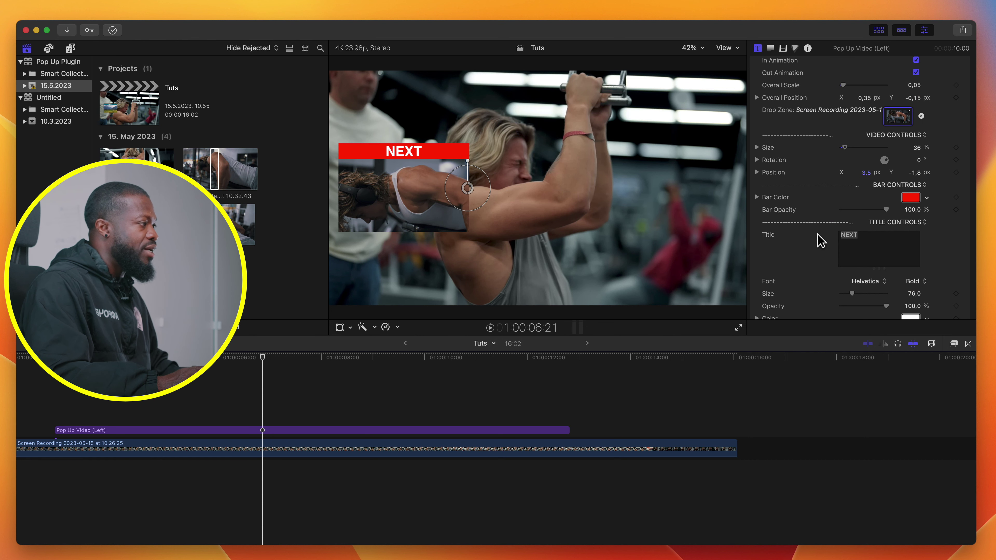
scroll(843, 204, down, 2)
drag(885, 189, 832, 190)
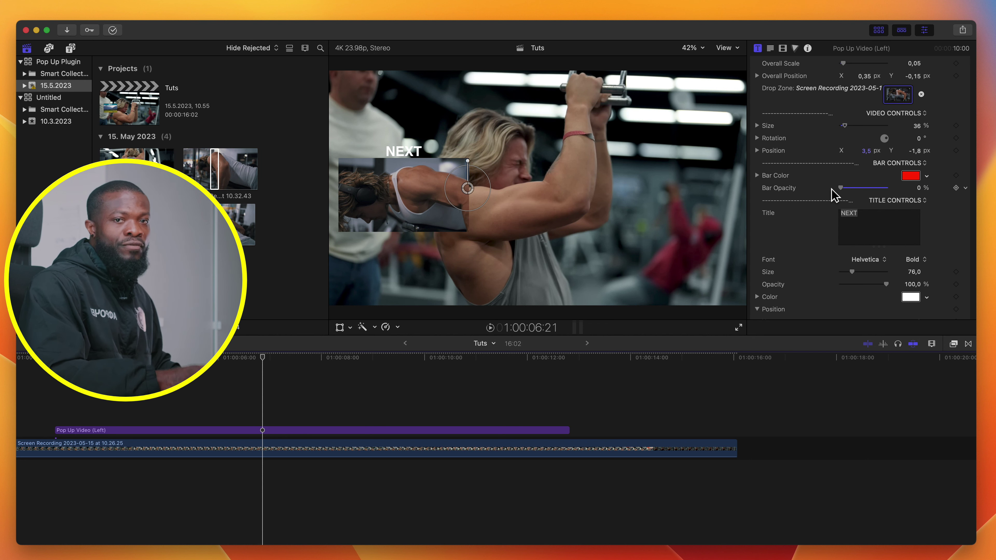
Restore the bar opacity to 100% and change the pop-up's title text to "NEXT VIDEO".
double_click(843, 190)
scroll(827, 212, down, 1)
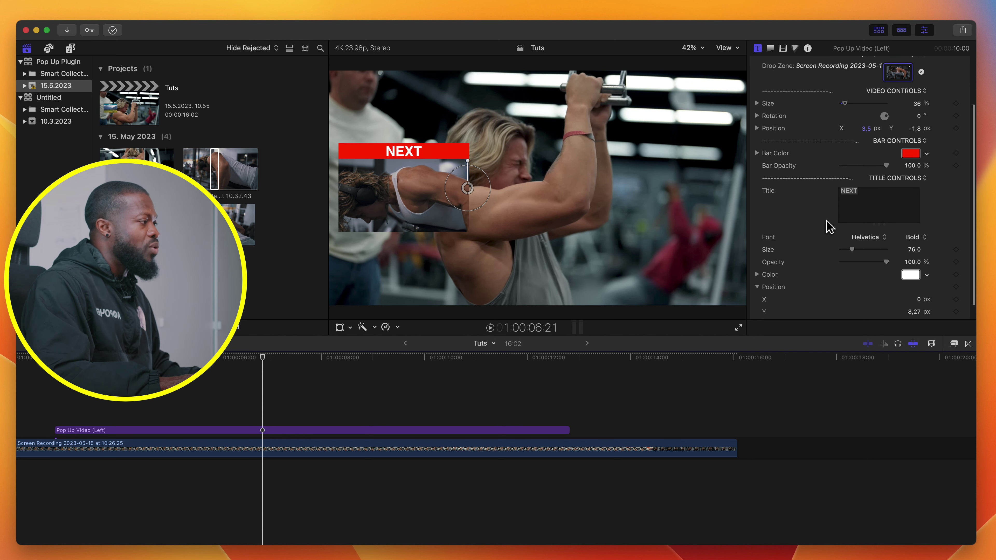
scroll(830, 227, down, 1)
click(880, 178)
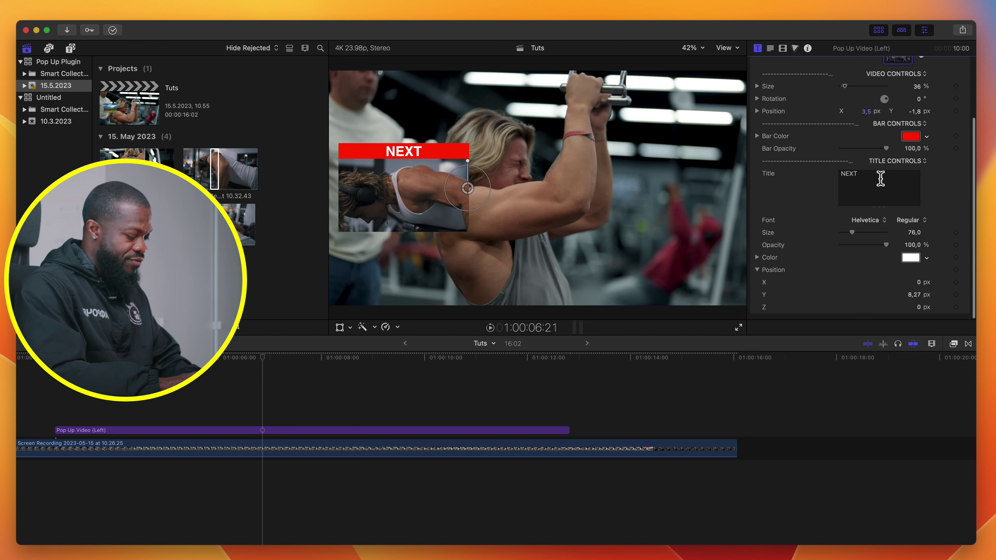
text(VIDEO)
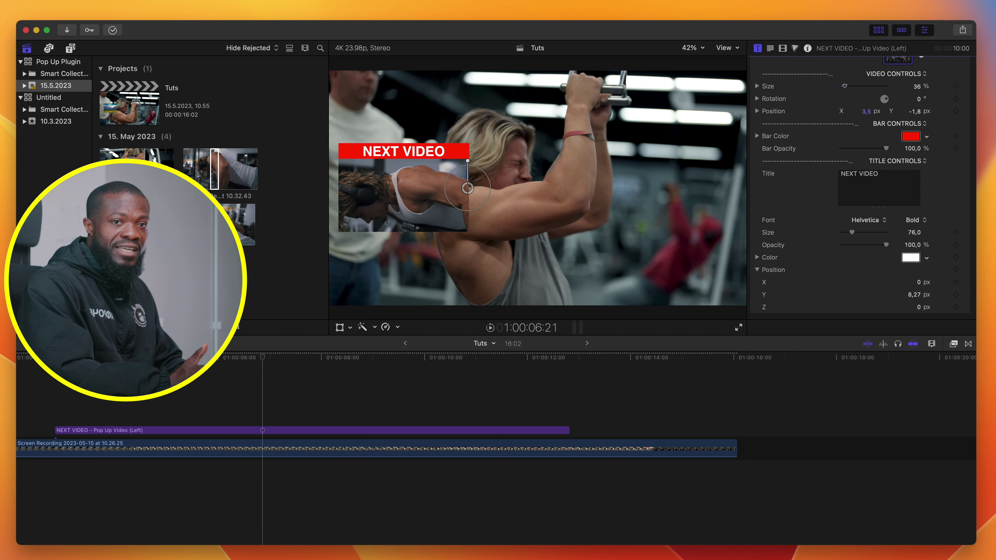
Replace the pop-up's title text with "BACK WORKOUT".
key(BackSpace)
key(BackSpace)
key(BackSpace)
key(BackSpace)
key(BackSpace)
key(BackSpace)
key(BackSpace)
key(BackSpace)
key(BackSpace)
key(BackSpace)
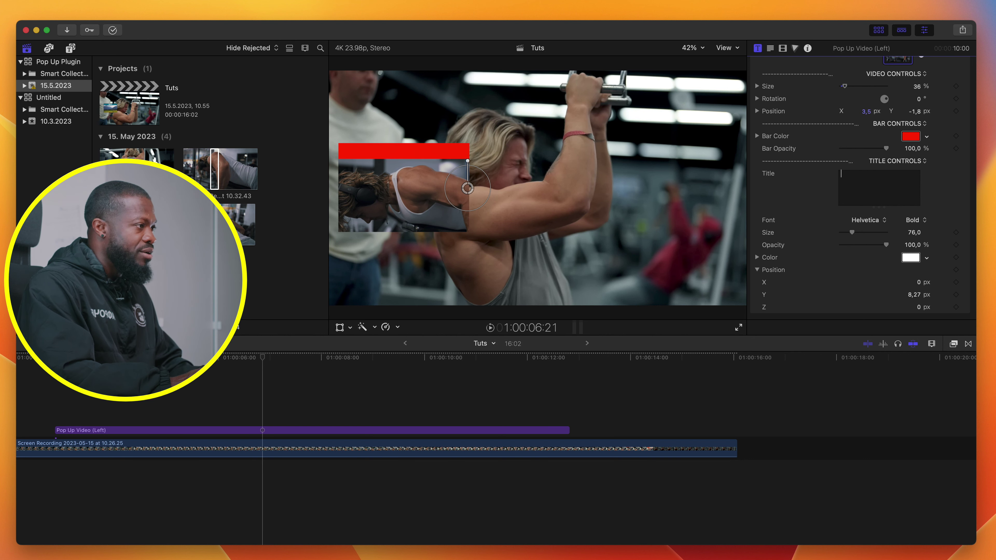
text(BACK WORKOUT)
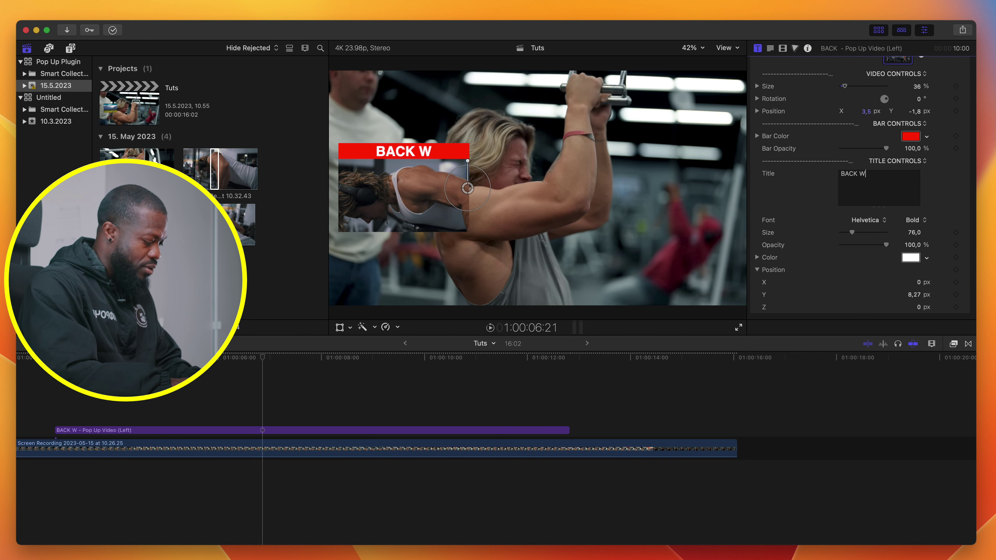
Keep the title in Helvetica, set its style to Bold Oblique and reduce its size to 74.
click(870, 223)
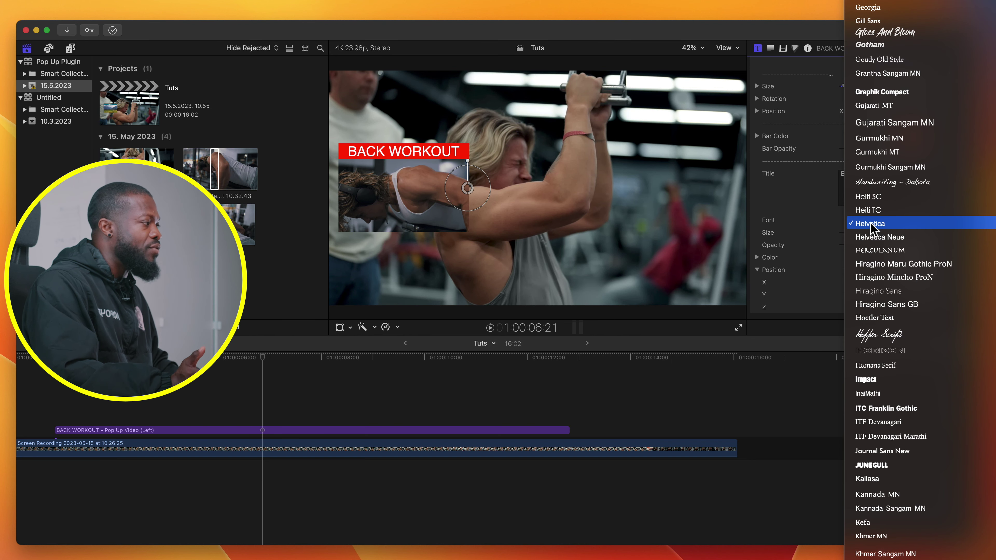
click(871, 222)
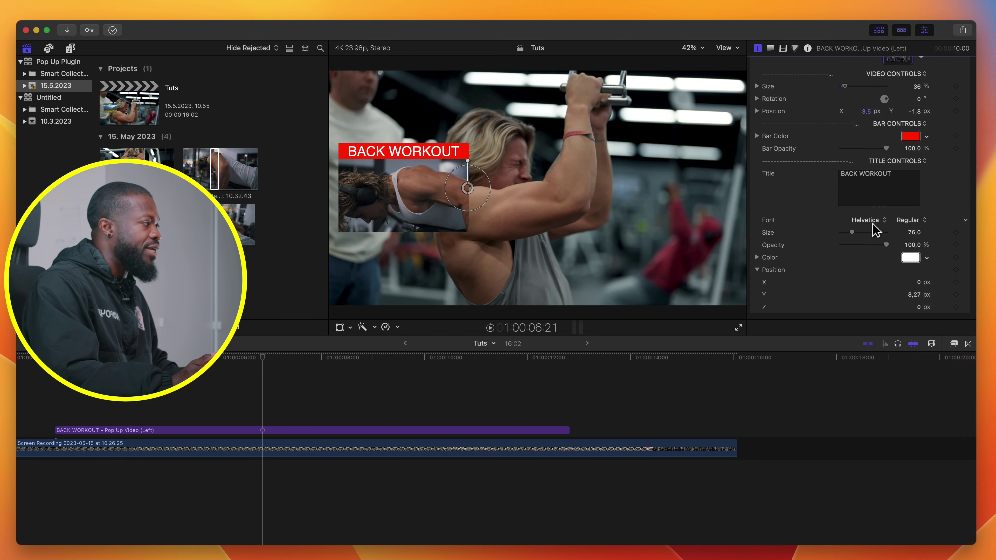
click(909, 223)
click(918, 283)
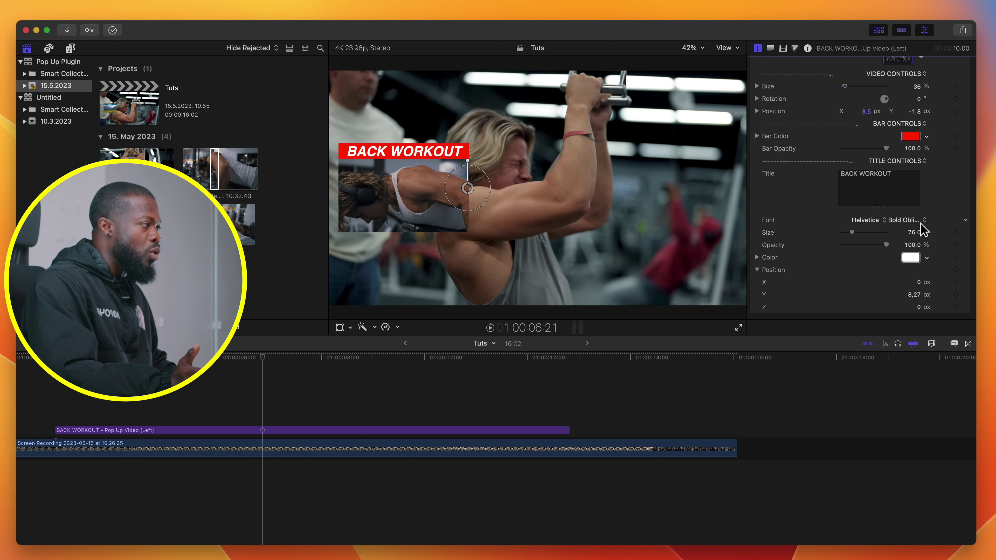
drag(865, 240, 860, 240)
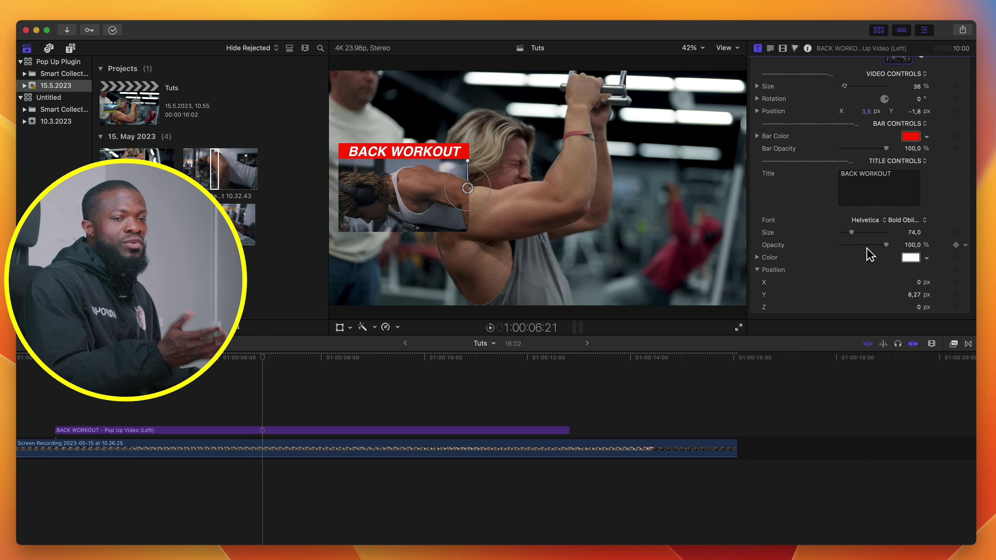
Try Yellow from the Apple palette as the title text color and return it to White.
drag(868, 248, 953, 251)
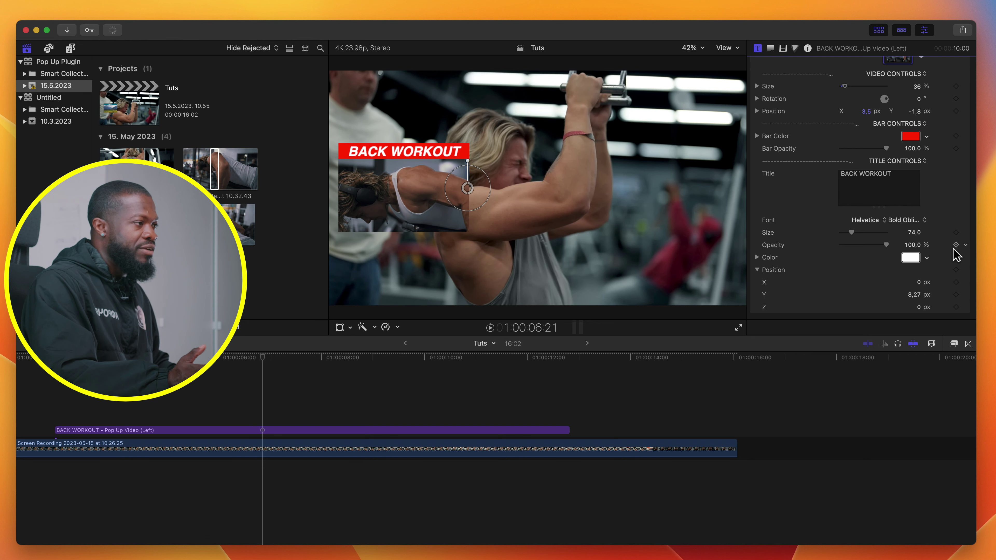
click(912, 258)
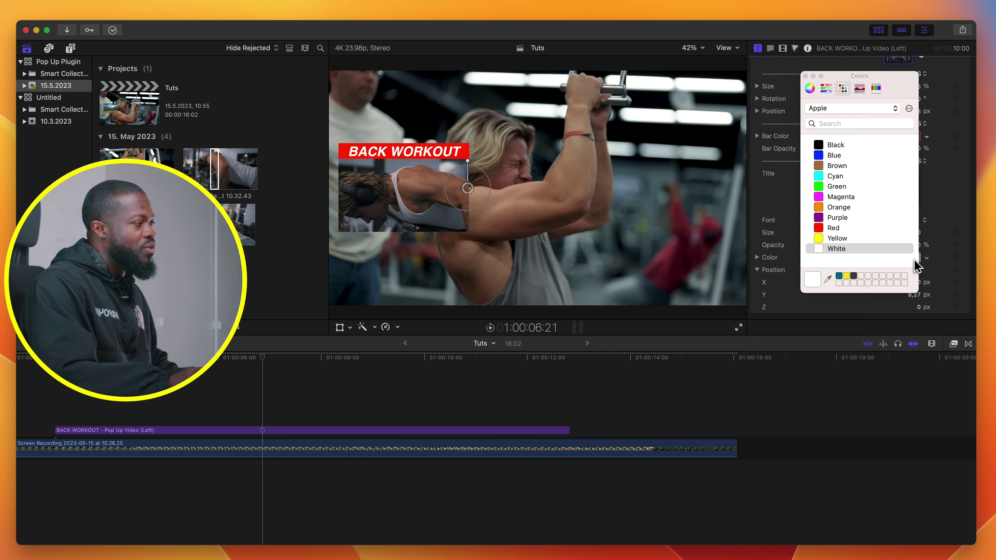
click(822, 239)
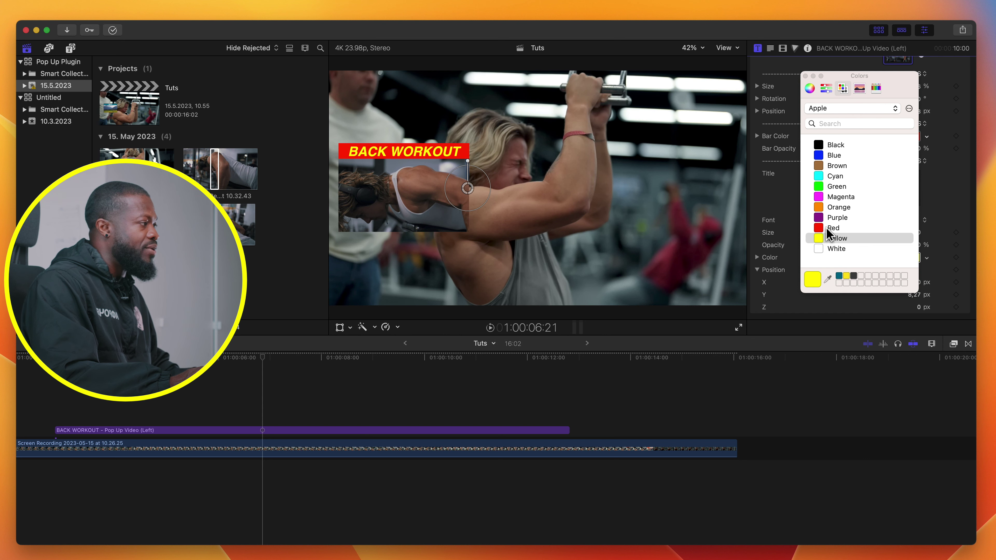
click(745, 275)
Collapse the title's position settings and try shifting the title along X.
click(757, 270)
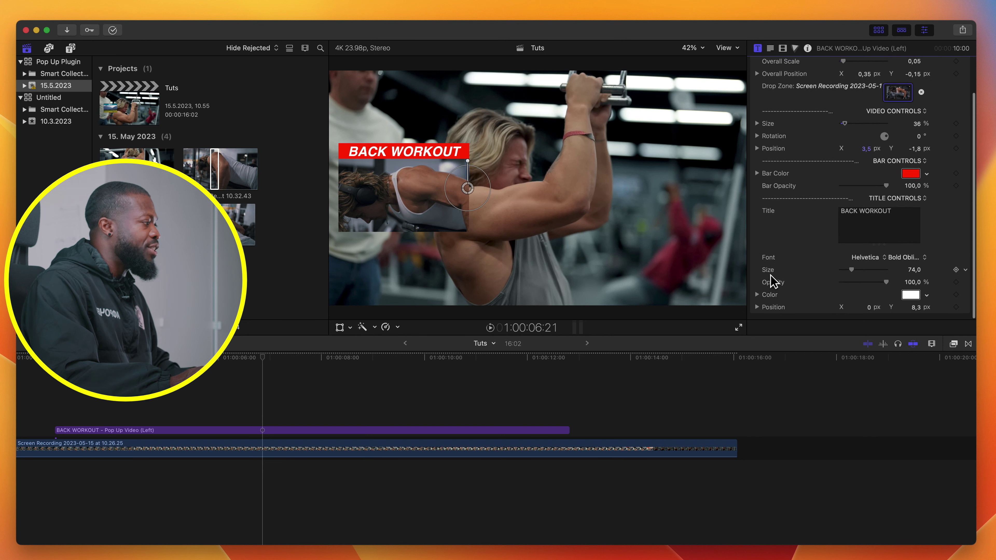
drag(870, 313, 861, 313)
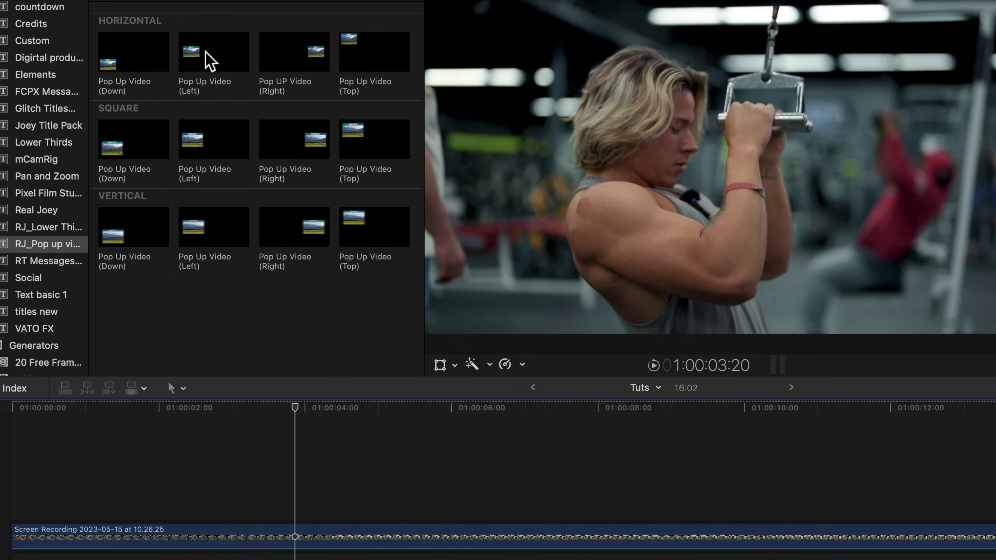
Add the horizontal Pop Up Video (Left) title above the 10.26.25 clip, starting at about 3 seconds.
drag(207, 63, 227, 470)
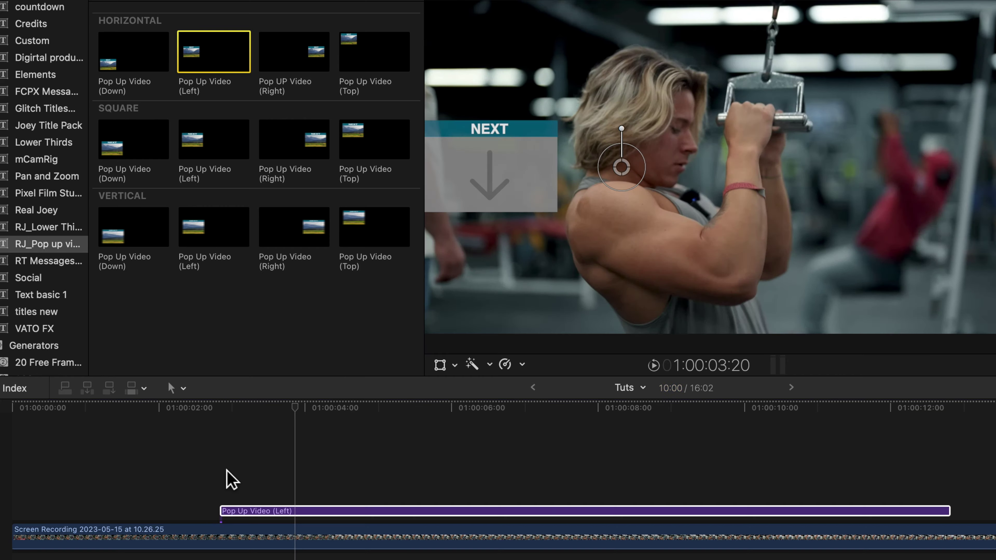